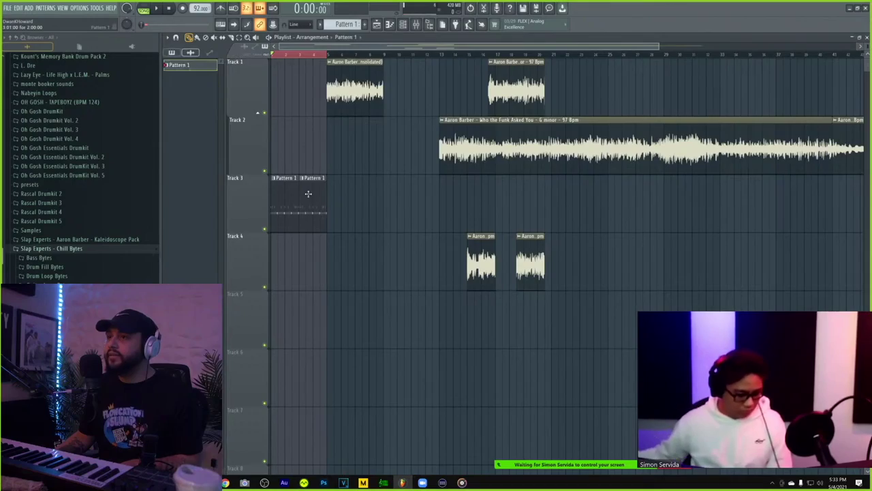
Open Pattern 1 from Track 3 of the playlist in the piano roll, and close the piano roll.
double_click(306, 183)
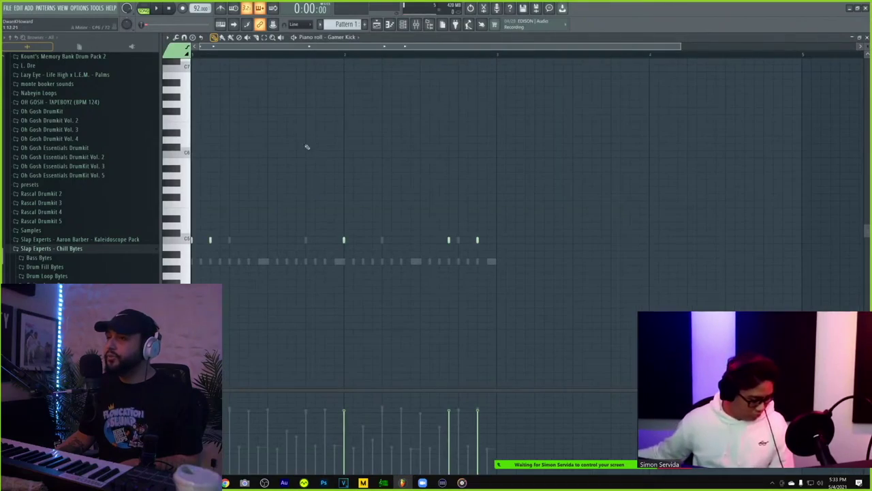
click(859, 39)
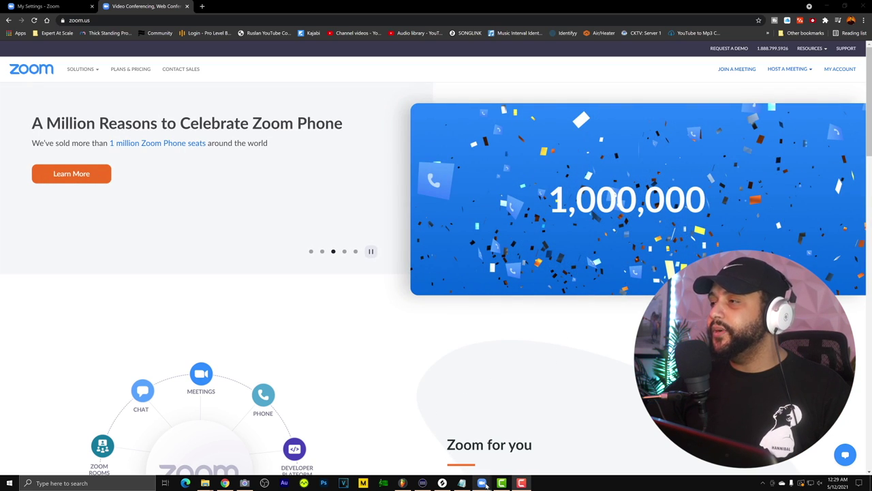
Switch to the Zoom meeting and review the available microphone and speaker devices.
mouse_move(486, 484)
click(510, 447)
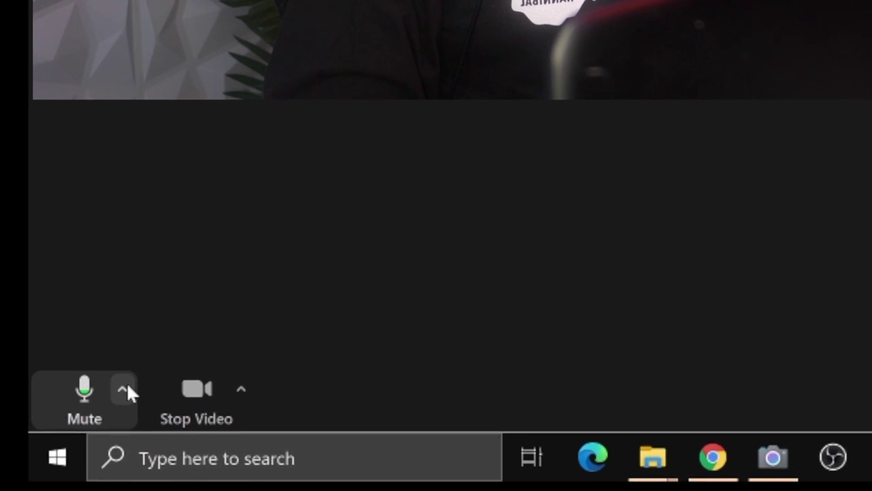
click(31, 461)
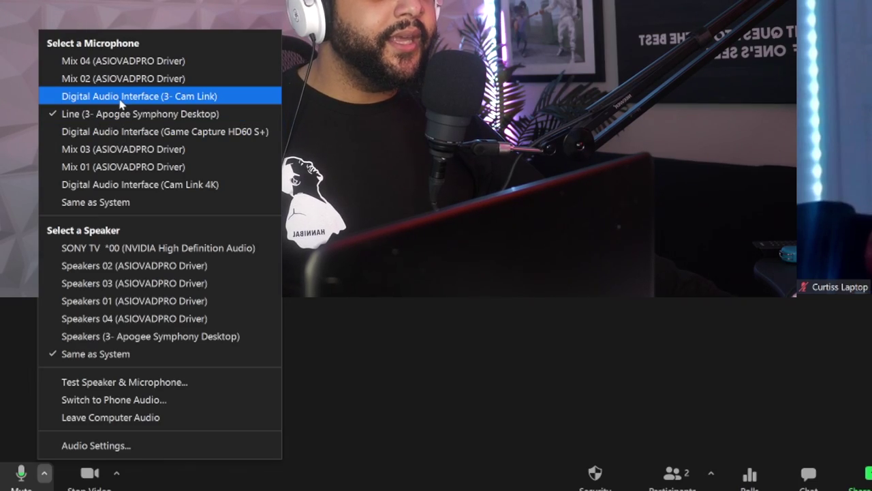
click(121, 96)
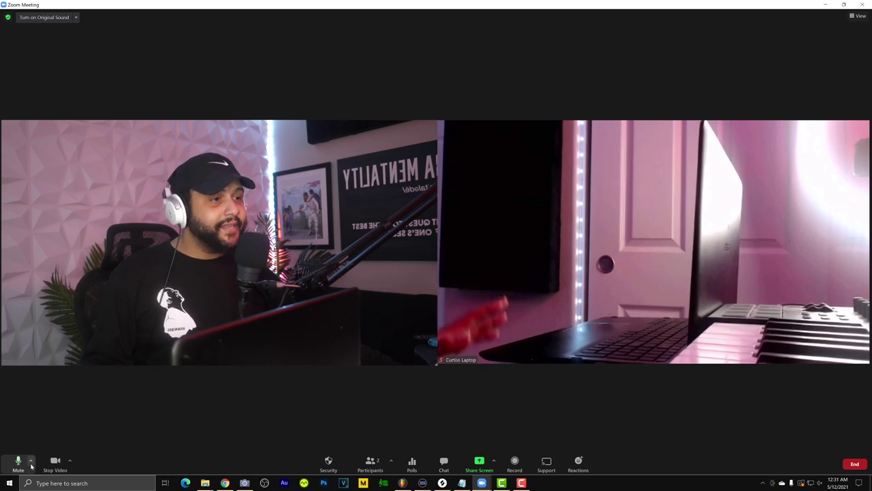
Check the Remote support option among the advanced in-meeting settings on Zoom's web settings page, reached from the meeting's settings.
click(31, 463)
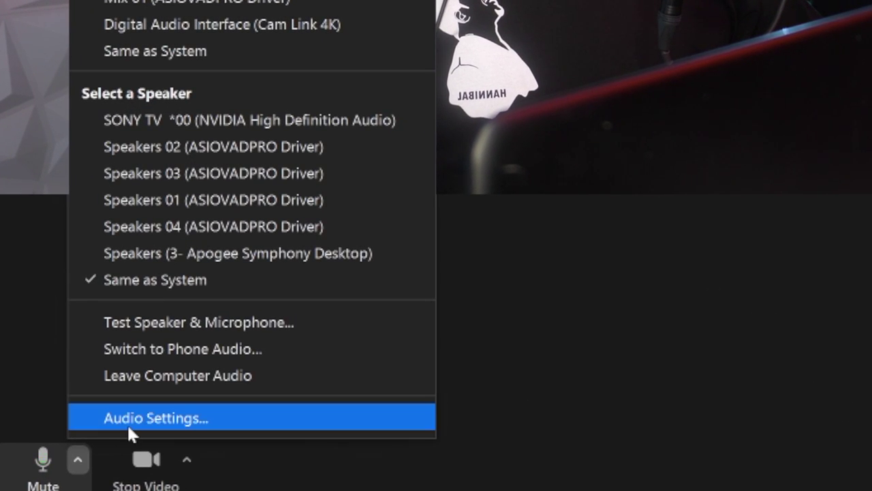
click(127, 417)
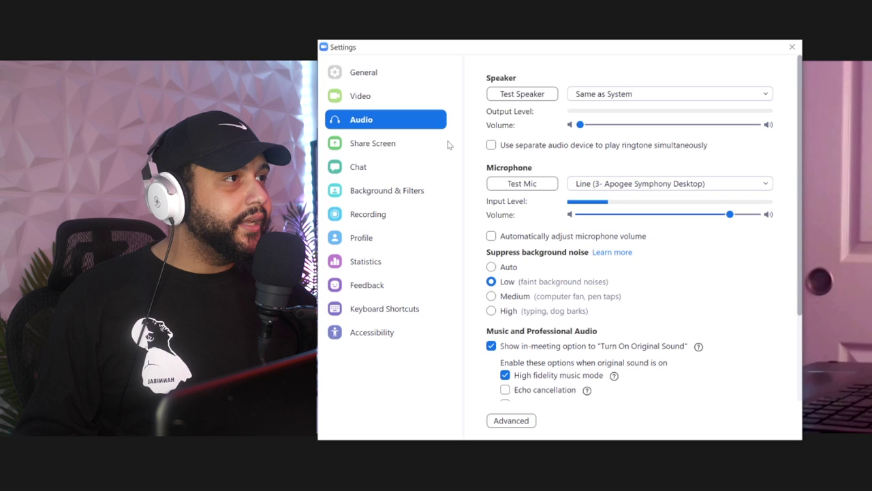
click(381, 73)
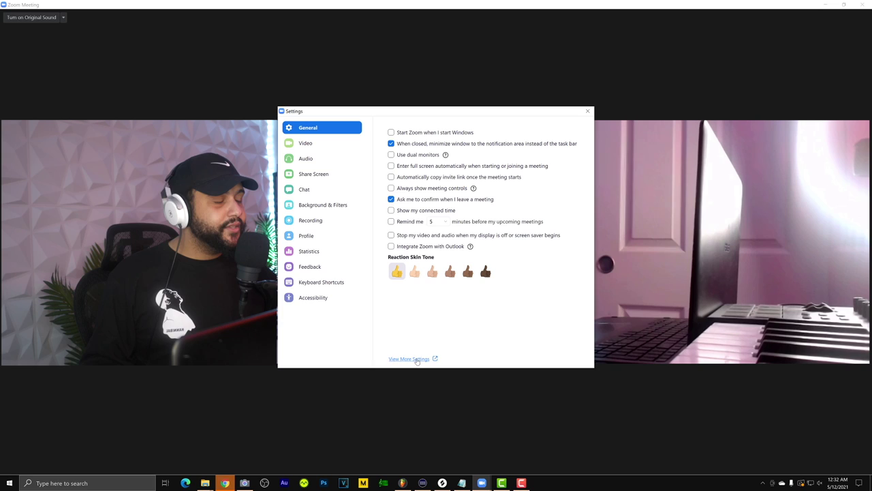
click(519, 346)
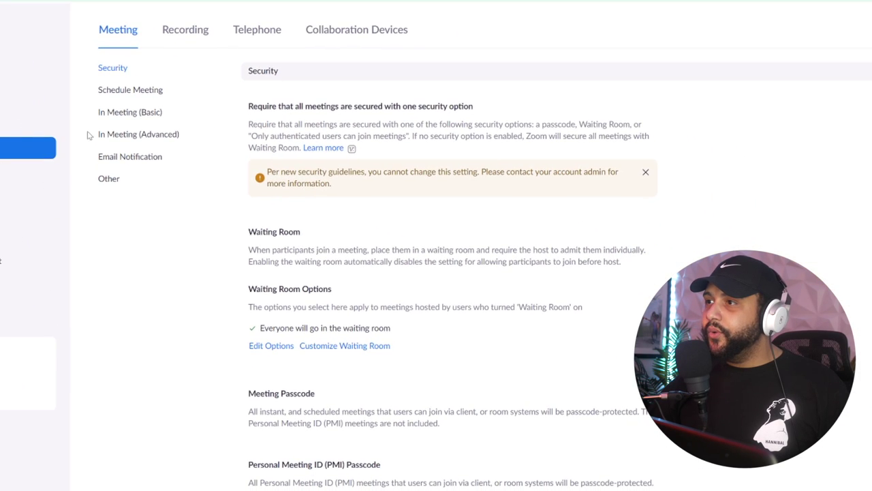
click(117, 136)
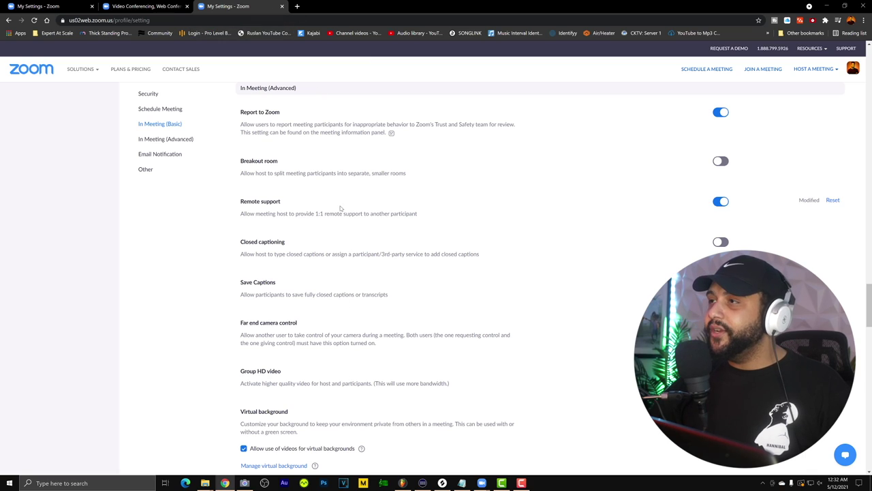
click(826, 5)
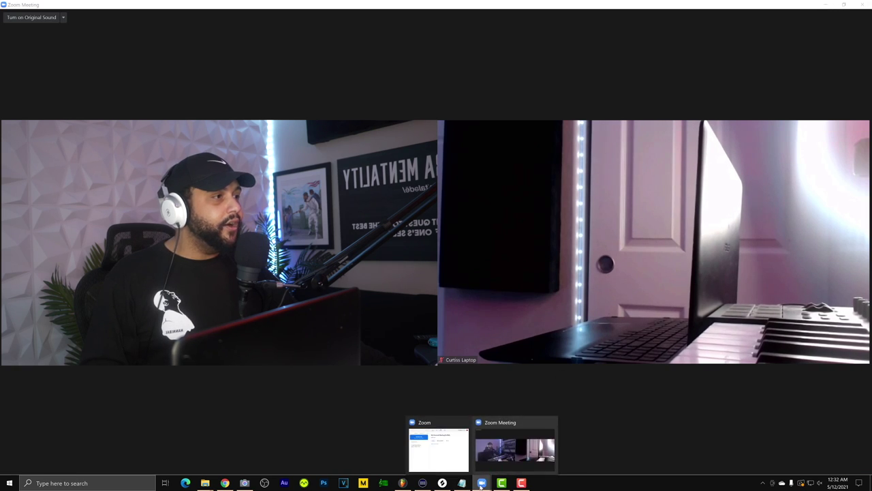
Return to the running meeting from Zoom's home window and copy its invite link for a collaborator.
click(439, 449)
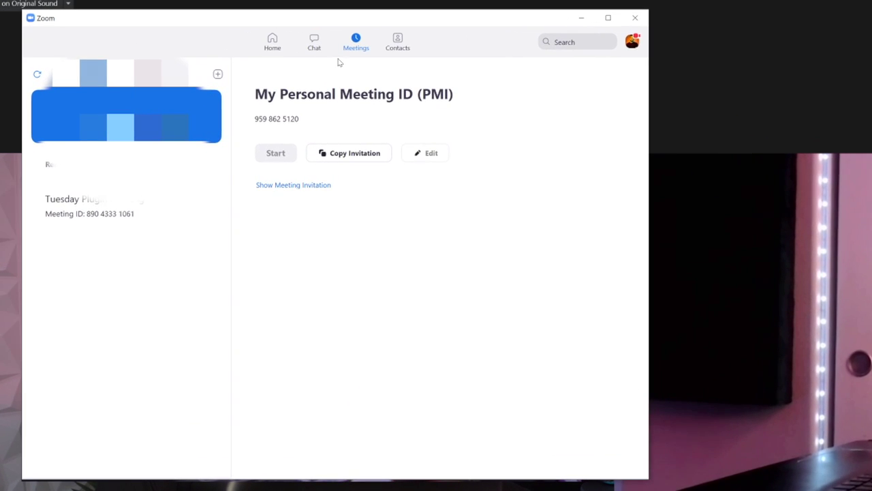
click(281, 45)
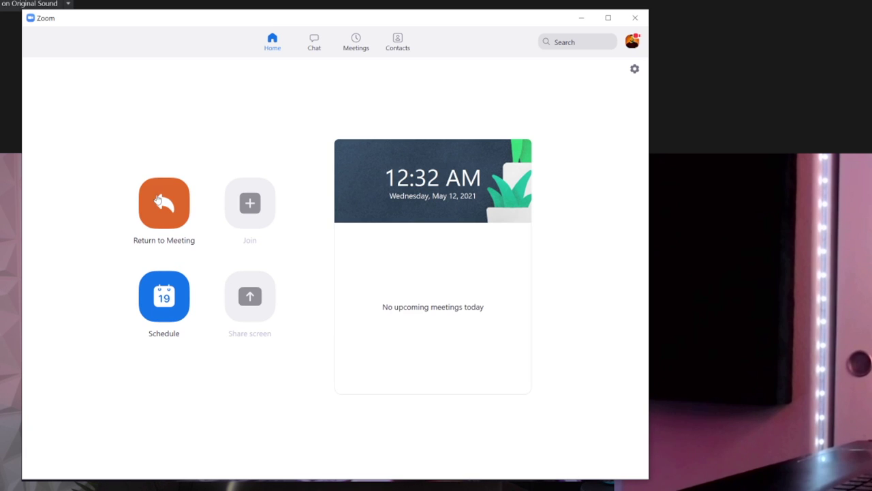
click(187, 215)
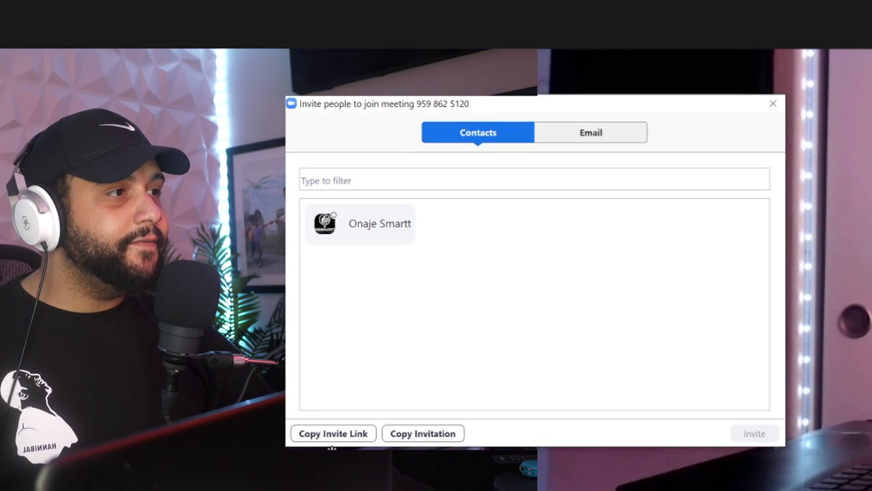
click(348, 437)
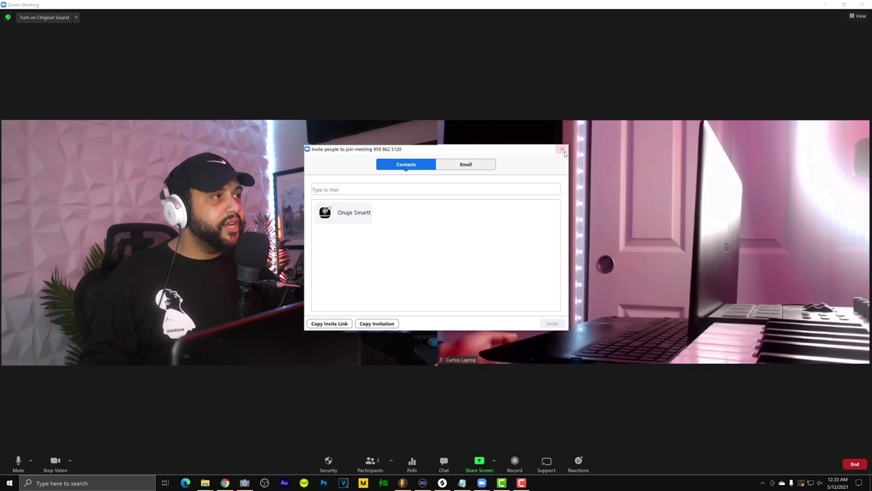
key(Escape)
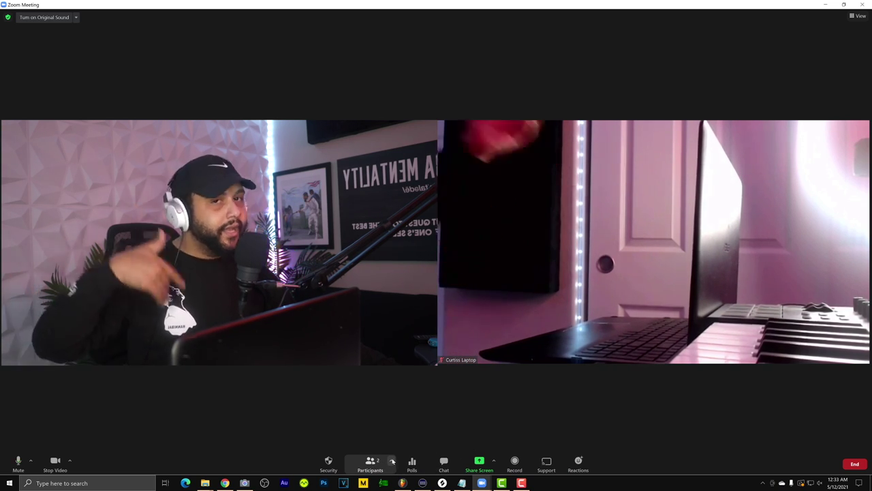
Make the other meeting participant a co-host.
mouse_move(455, 343)
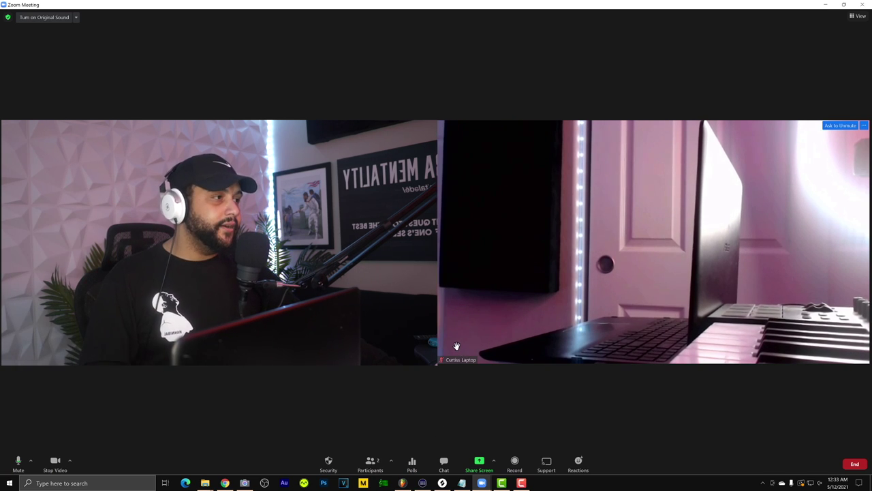
right_click(491, 247)
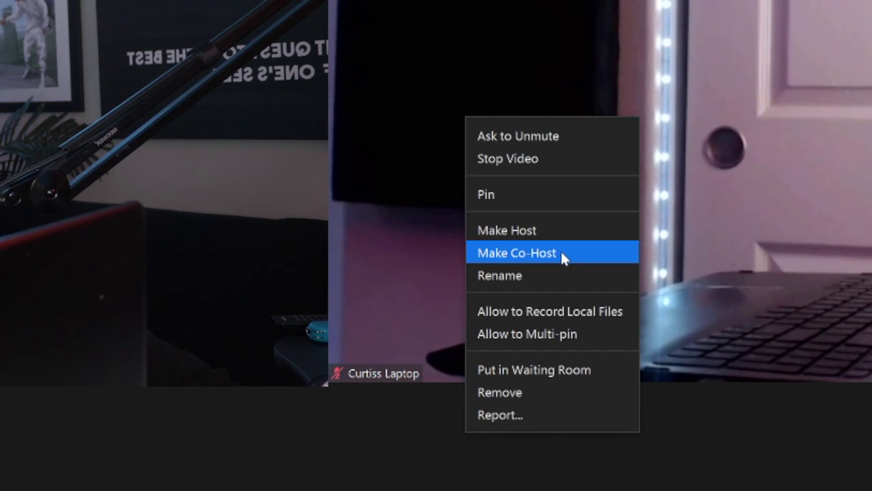
click(561, 252)
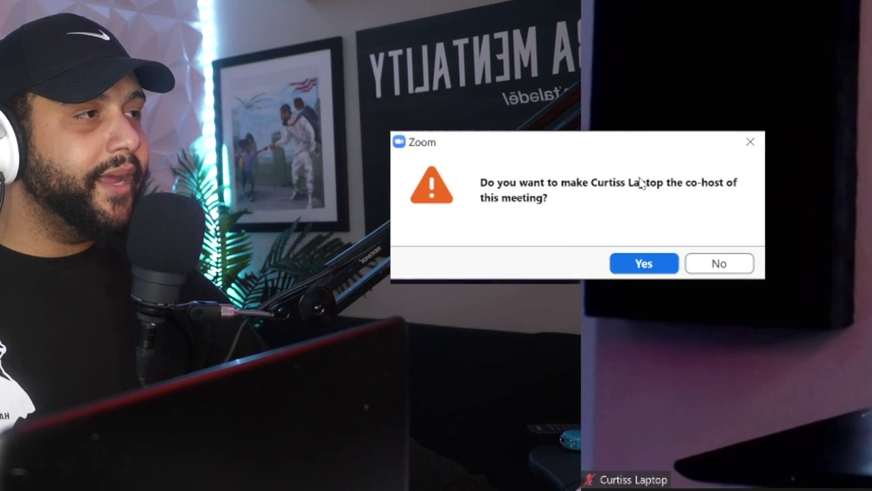
click(645, 266)
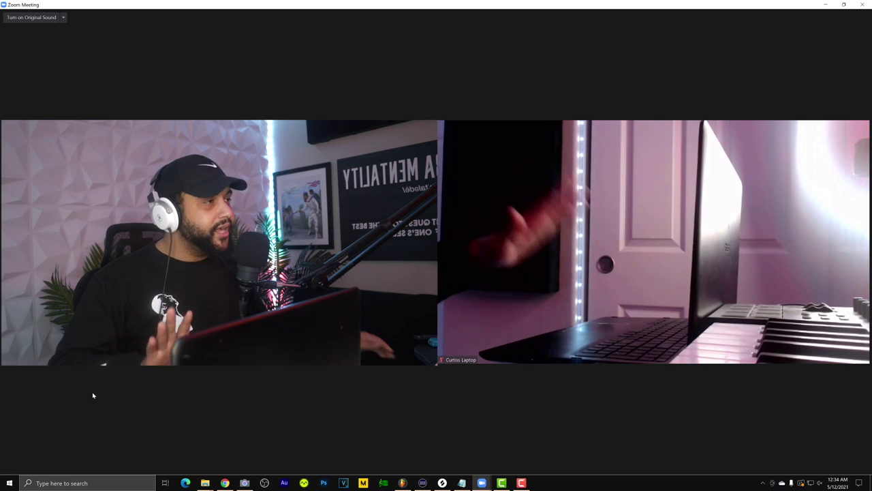
Switch to FL Studio and examine the device choices in its audio settings.
click(403, 483)
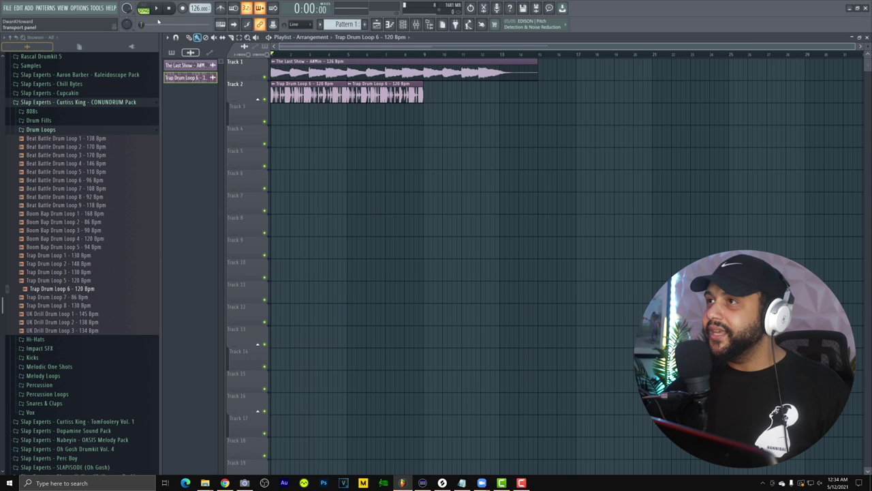
click(82, 8)
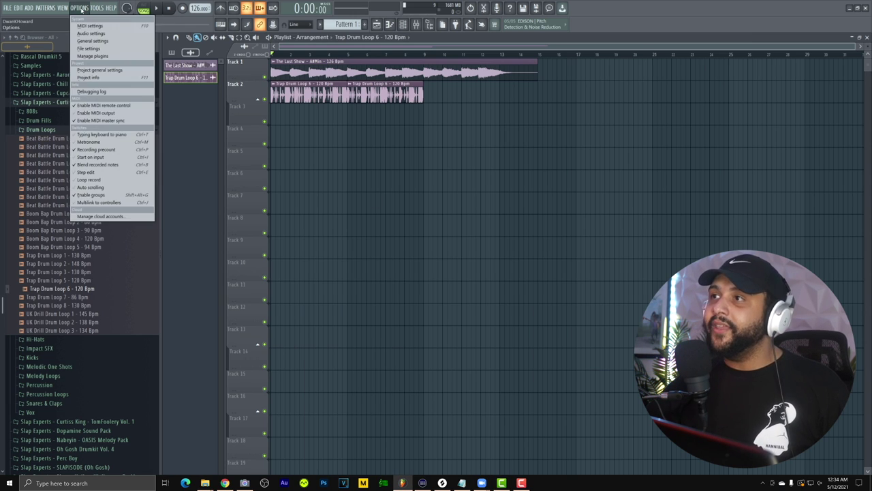
click(91, 33)
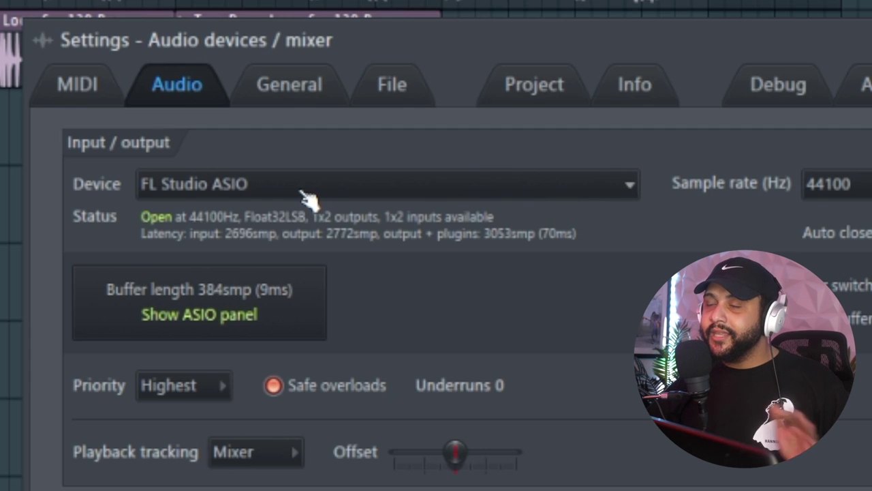
click(299, 191)
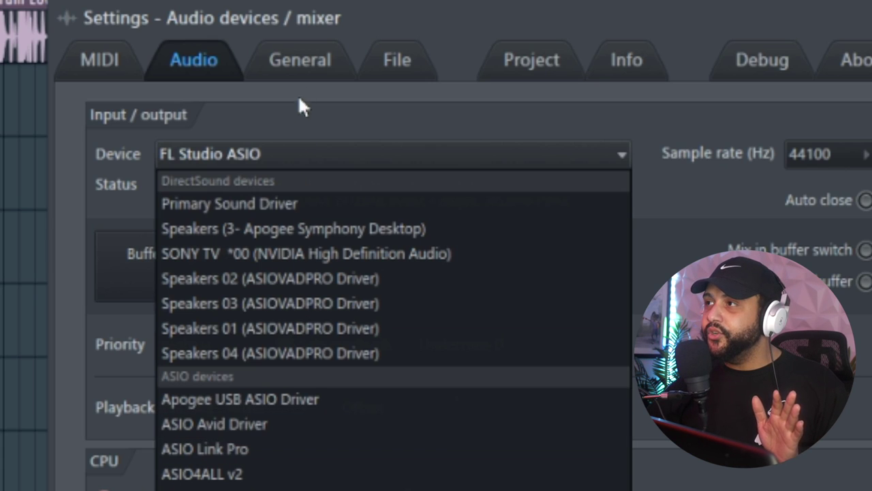
click(328, 27)
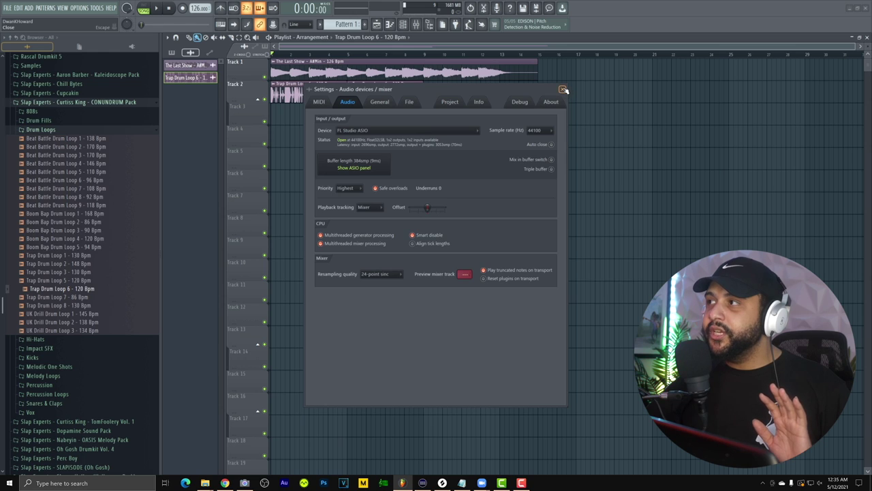
click(564, 89)
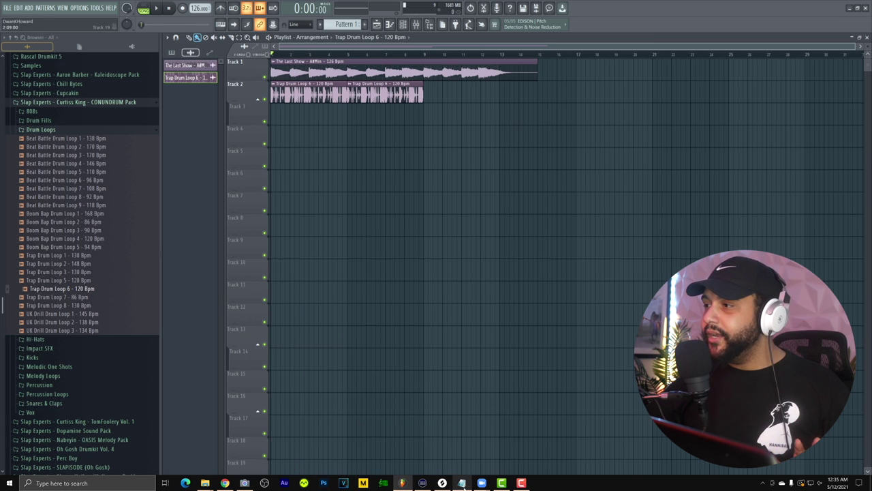
Switch back to the Zoom meeting and share the entire screen with Share sound enabled.
mouse_move(481, 482)
click(529, 452)
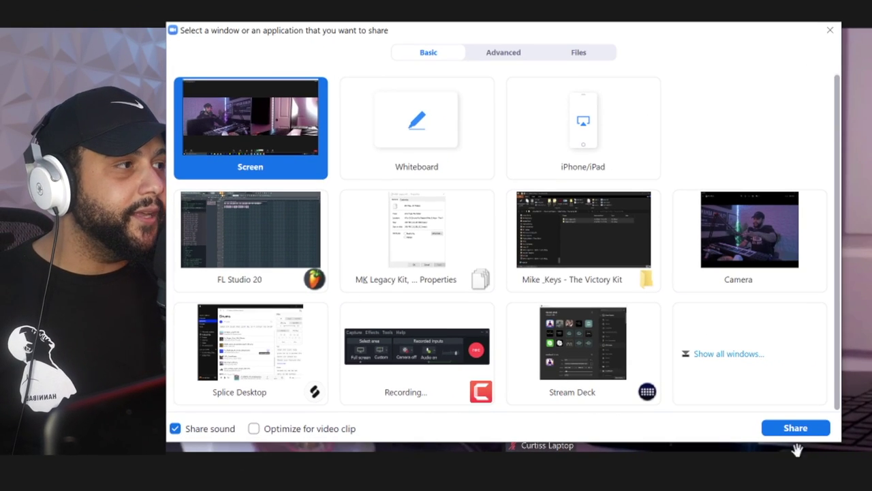
click(795, 430)
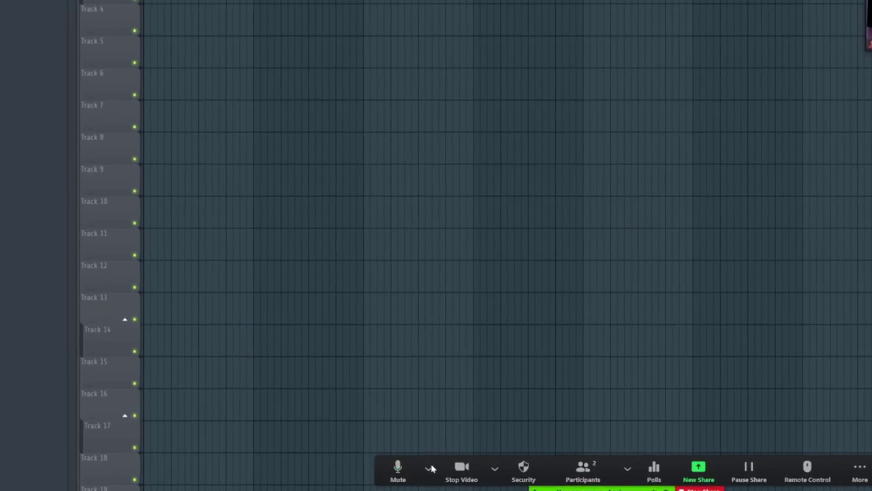
Open Zoom's audio settings while sharing the screen.
click(468, 448)
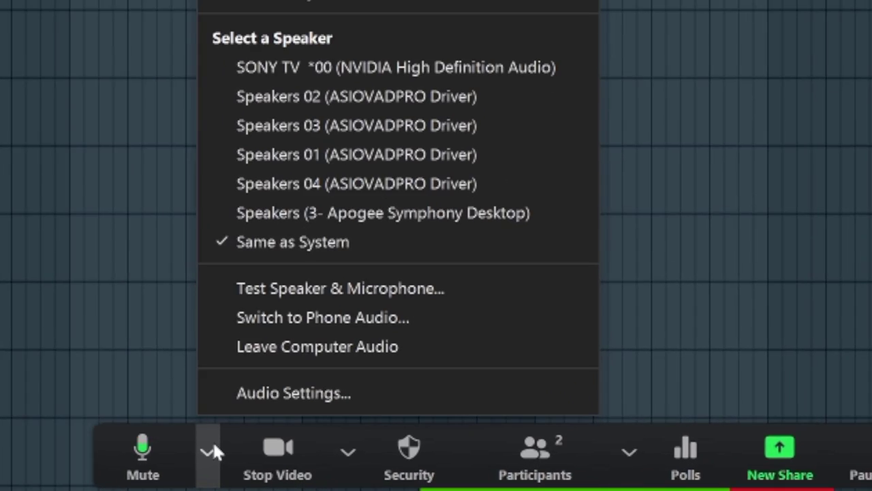
click(285, 396)
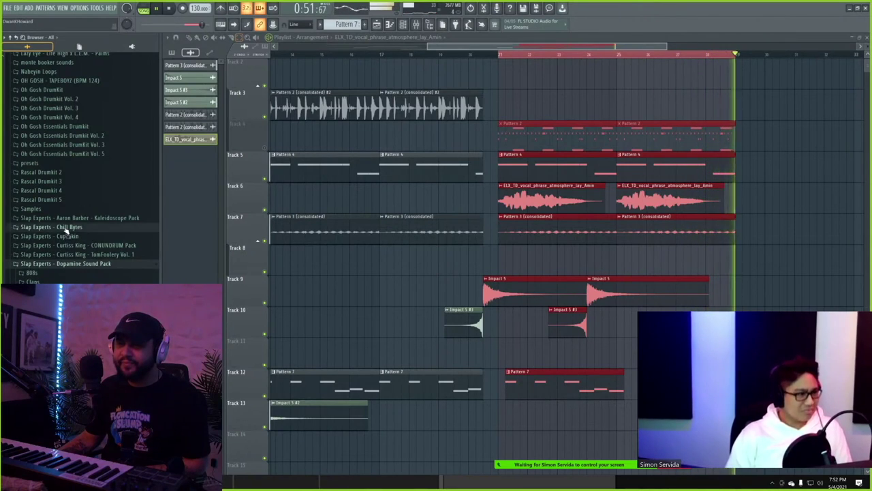
Browse the Slap Experts - Chill Bytes folder in FL Studio's sample browser.
click(68, 226)
click(48, 248)
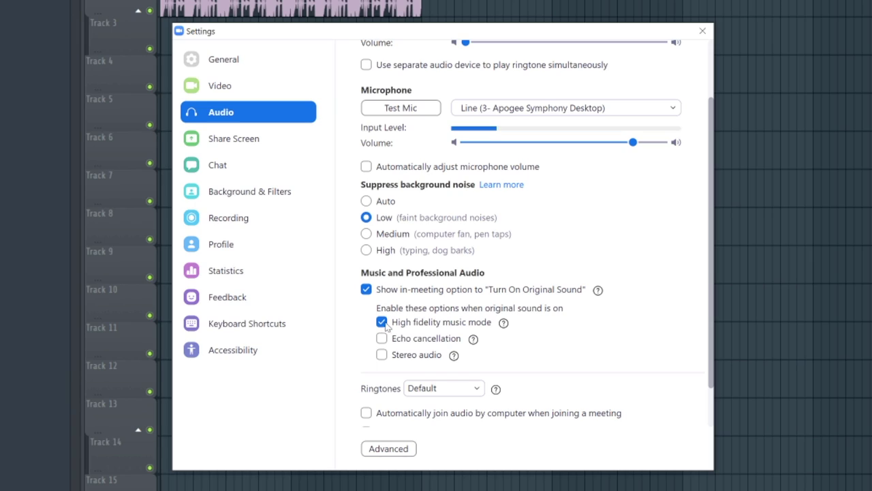
Review the High fidelity music mode option for original sound in Zoom's audio settings, and close the settings.
mouse_move(504, 325)
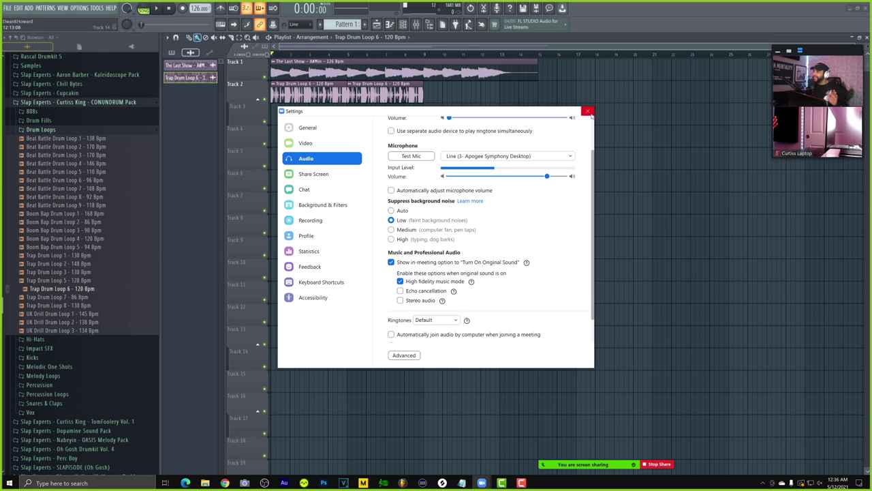
click(590, 114)
Play the FL Studio arrangement while the screen and sound are shared.
mouse_move(644, 471)
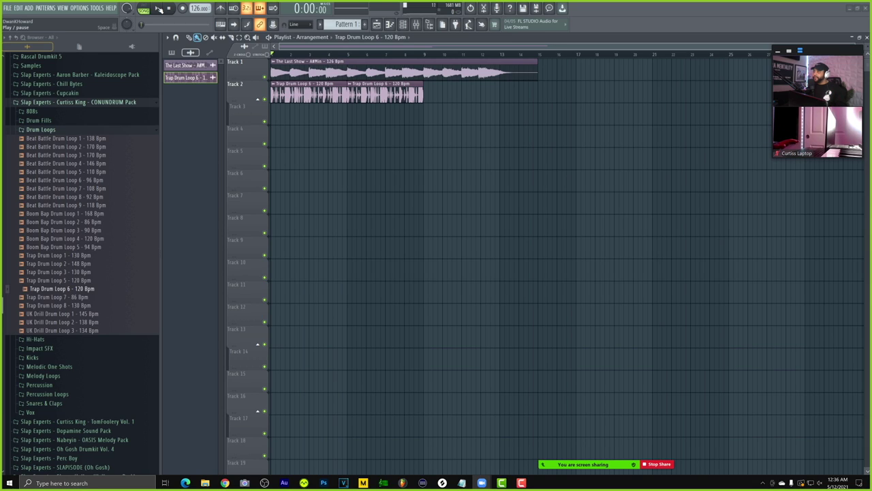
click(158, 9)
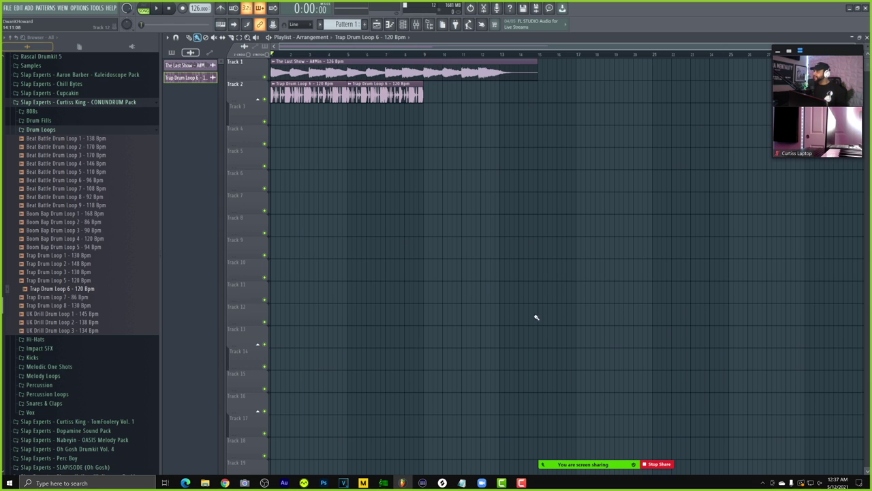
Give mouse and keyboard control of the shared screen to the other meeting participant's laptop.
mouse_move(608, 461)
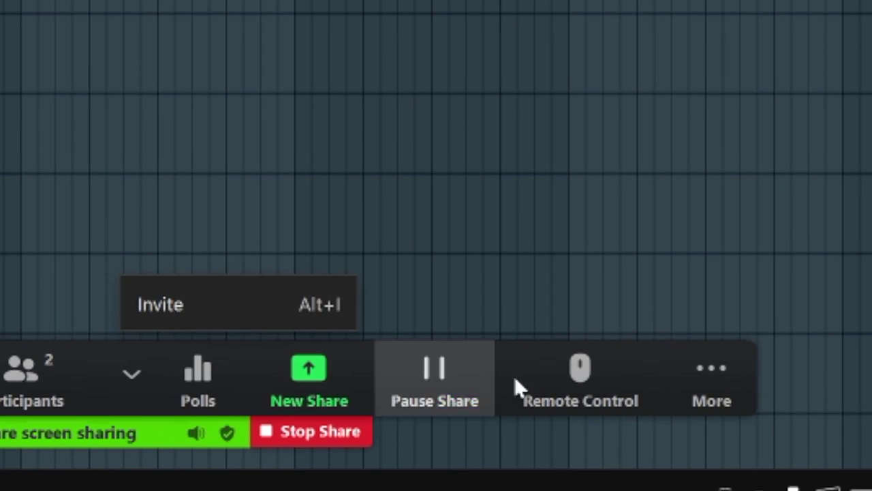
click(578, 378)
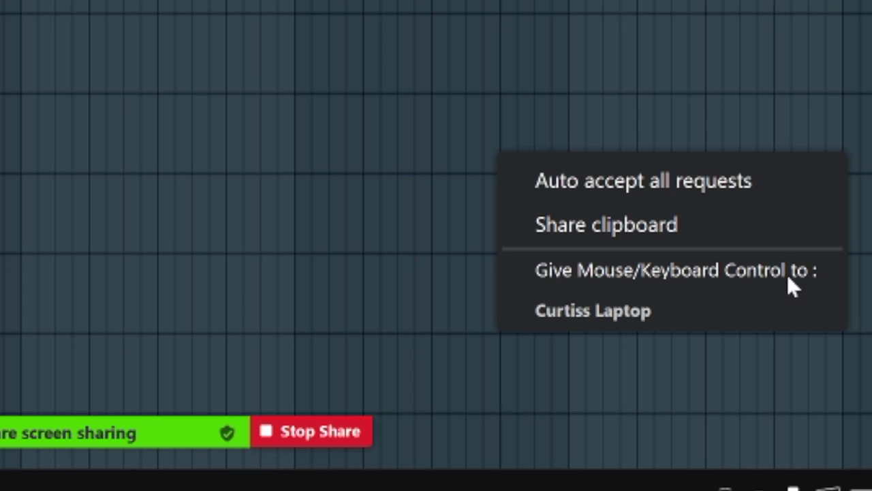
click(670, 322)
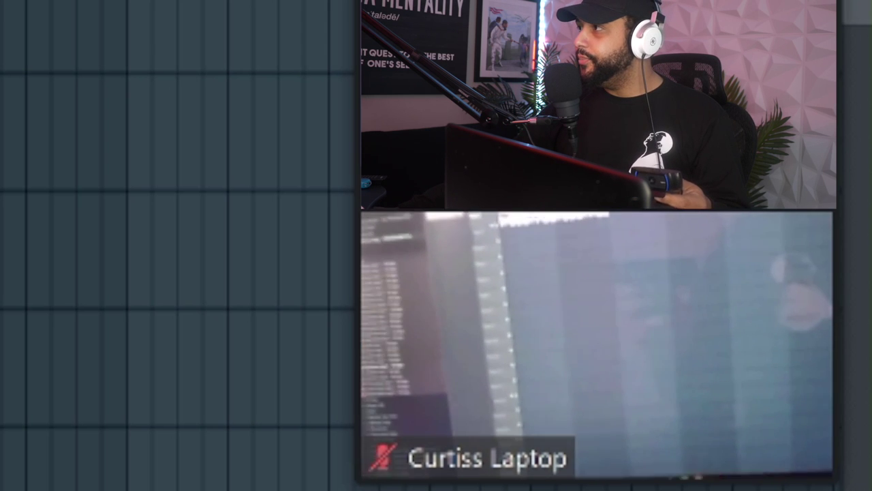
Test the remote control by moving the Trap Drum Loop 6 clip around the FL Studio playlist.
mouse_move(831, 135)
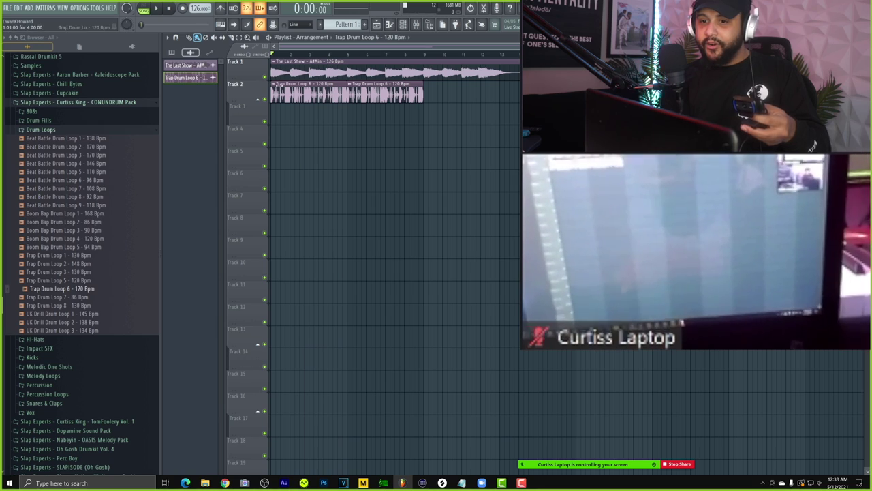
drag(309, 90, 269, 84)
drag(363, 61, 270, 87)
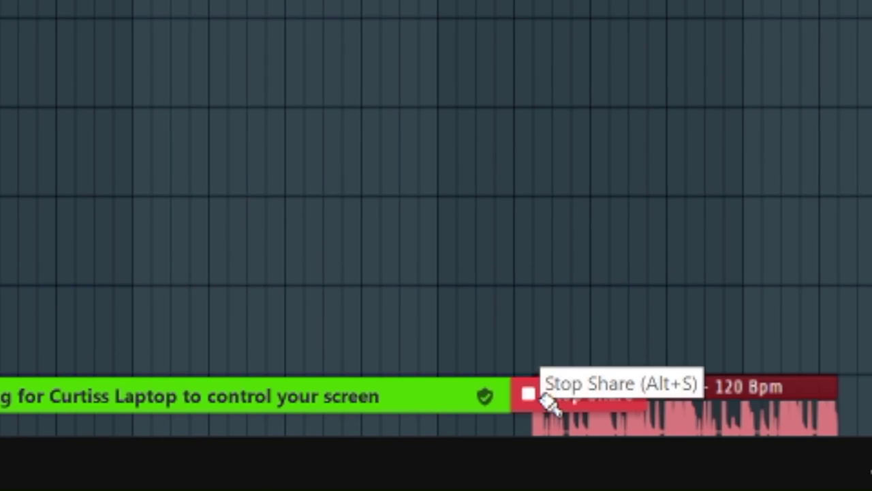
Stop sharing the screen and open the options for the other participant's video in the Zoom meeting.
click(544, 397)
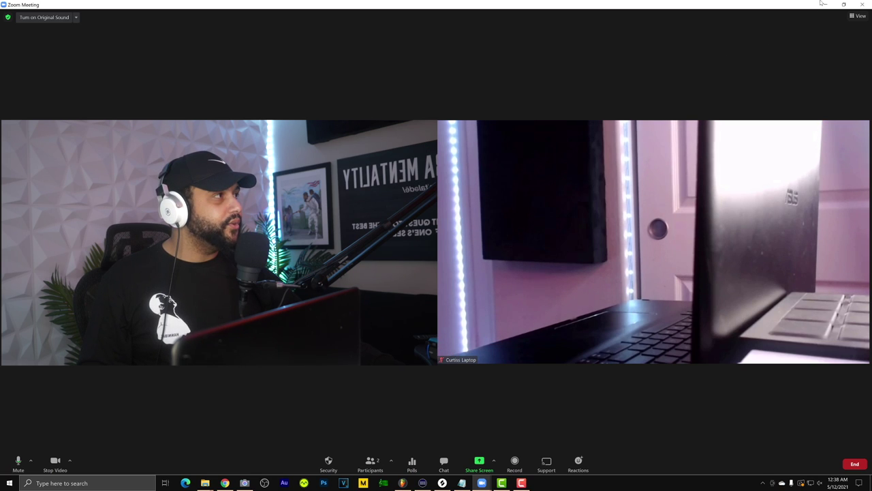
right_click(711, 166)
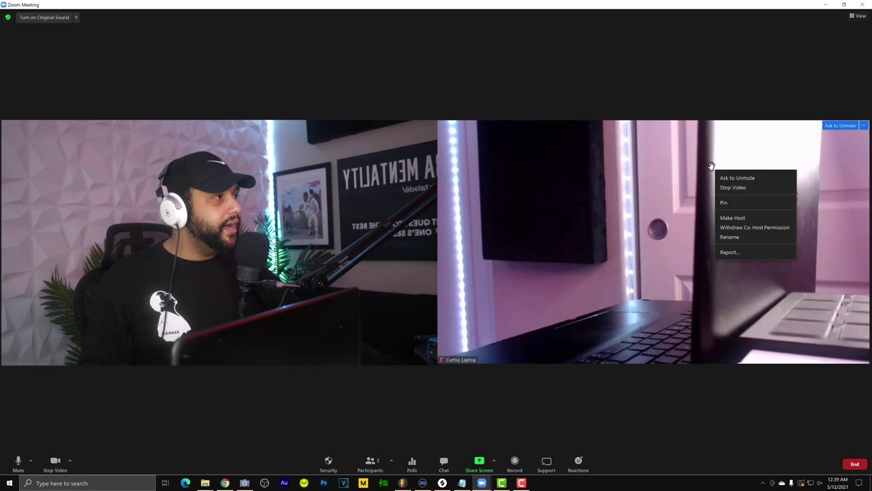